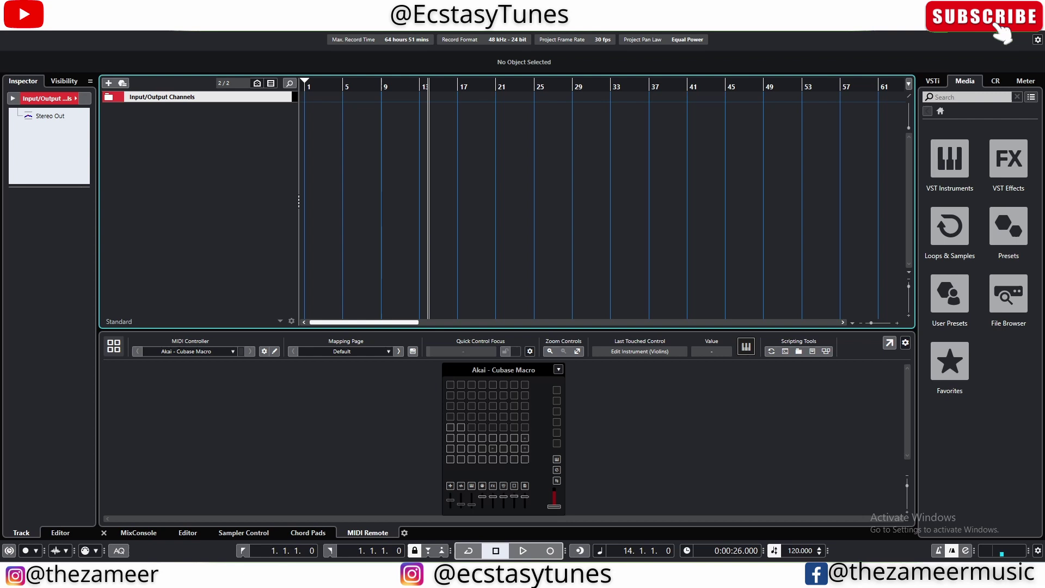
- Hide the Inspector with Ctrl+Alt+L
{"action": "key", "text": "ctrl+alt+l"}
- Open the MIDI Remote Mapping Assistant, then close it to return to the project
{"action": "left_click", "coordinate": [179, 351]}
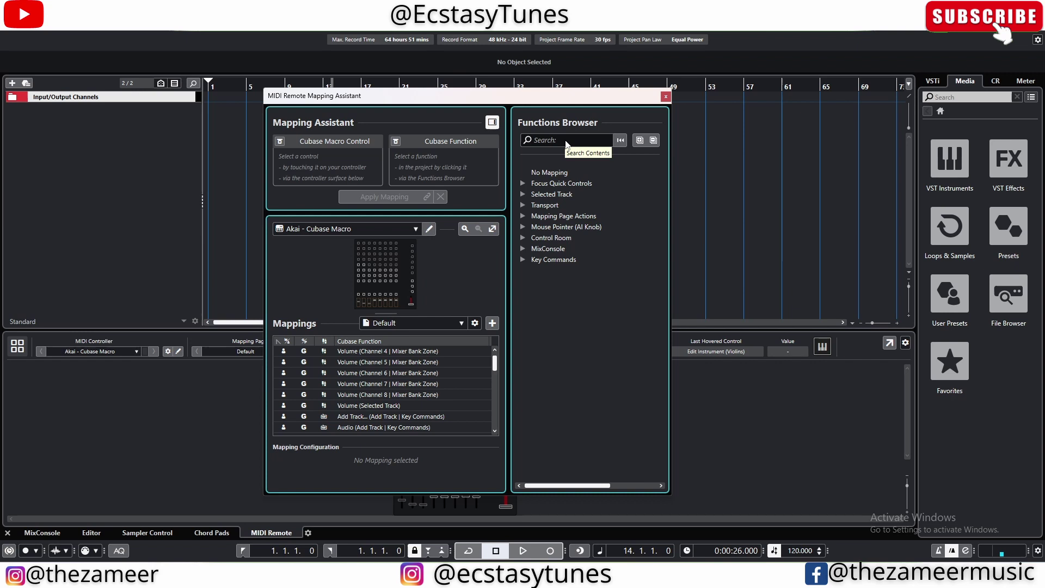
{"action": "left_click", "coordinate": [666, 97]}
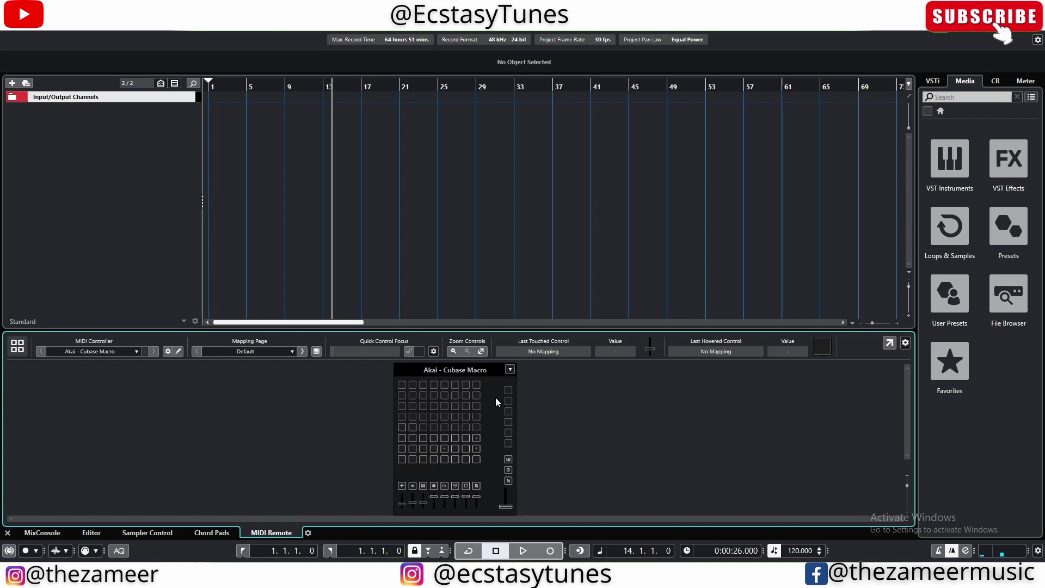
- Import the LA Strings Legato track archive with all its tracks selected
{"action": "left_click", "coordinate": [514, 279]}
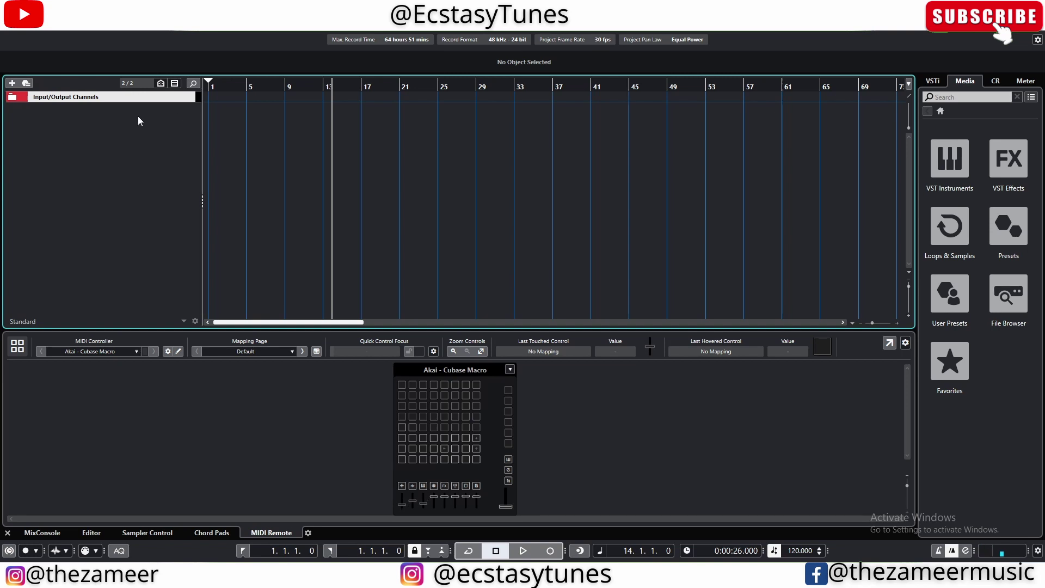
{"action": "double_click", "coordinate": [90, 135]}
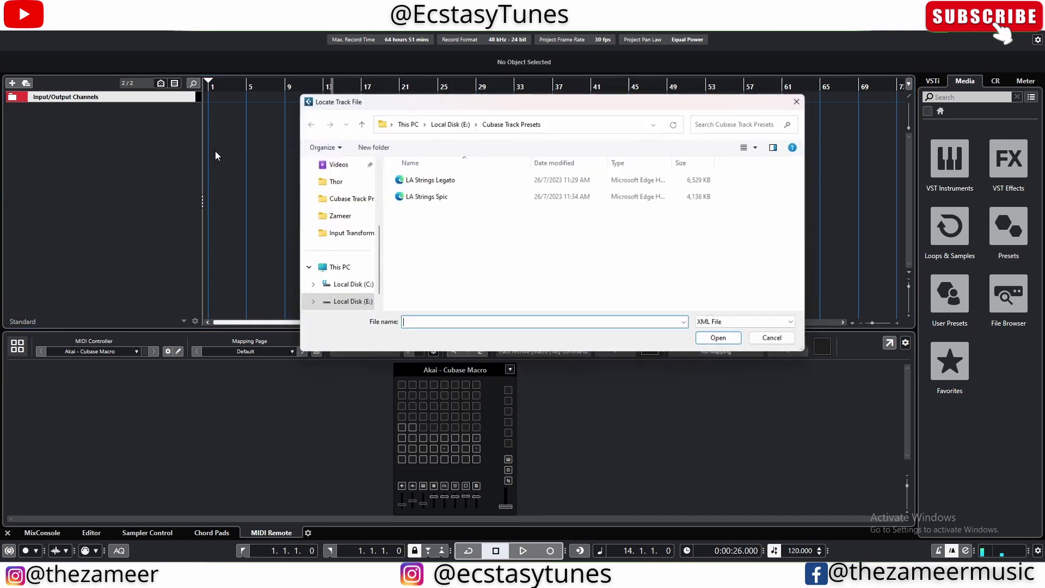
{"action": "left_click", "coordinate": [429, 180]}
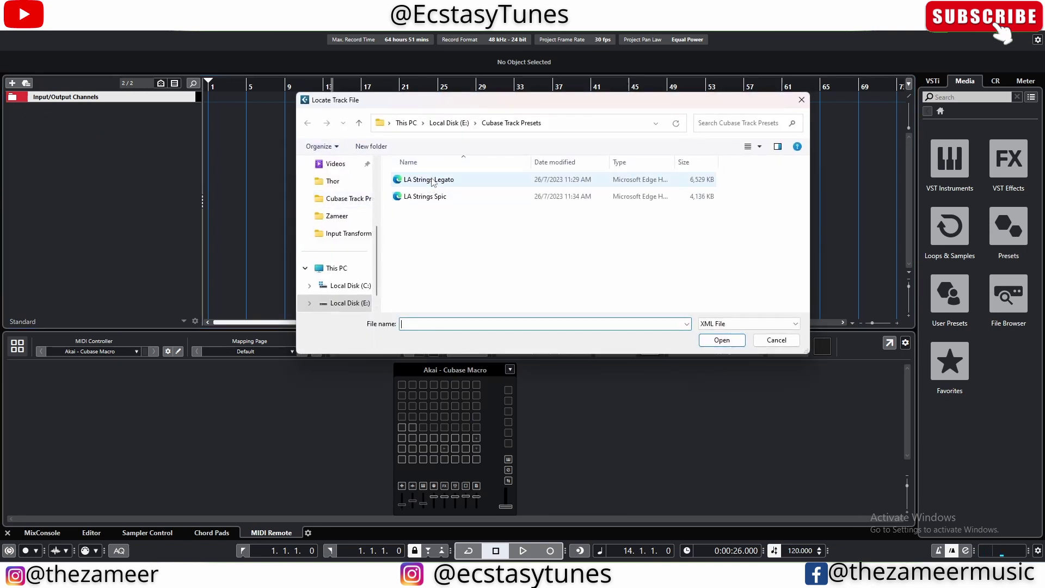
{"action": "left_click", "coordinate": [722, 341]}
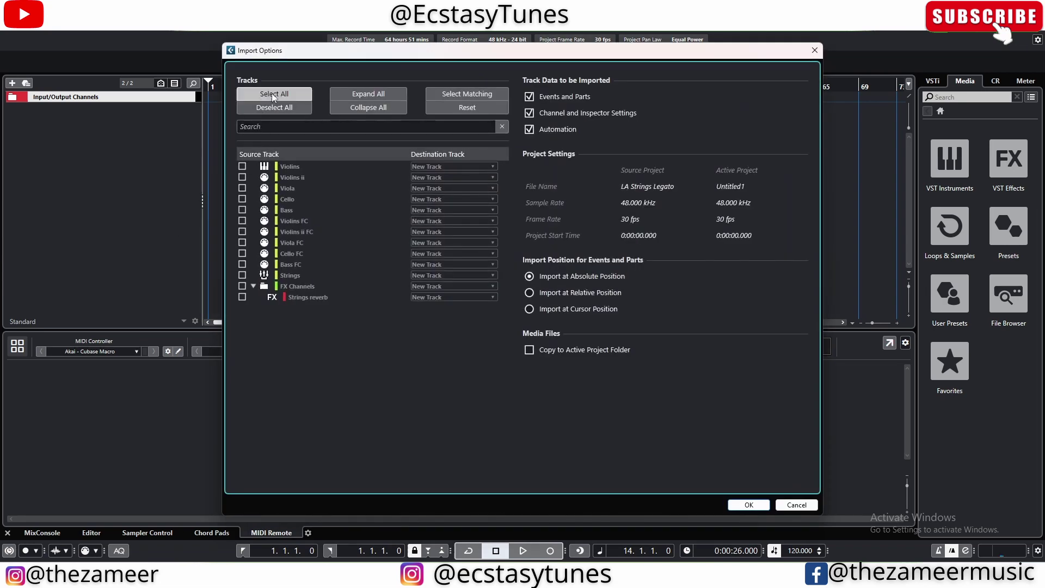
{"action": "left_click", "coordinate": [274, 93]}
{"action": "left_click", "coordinate": [749, 505]}
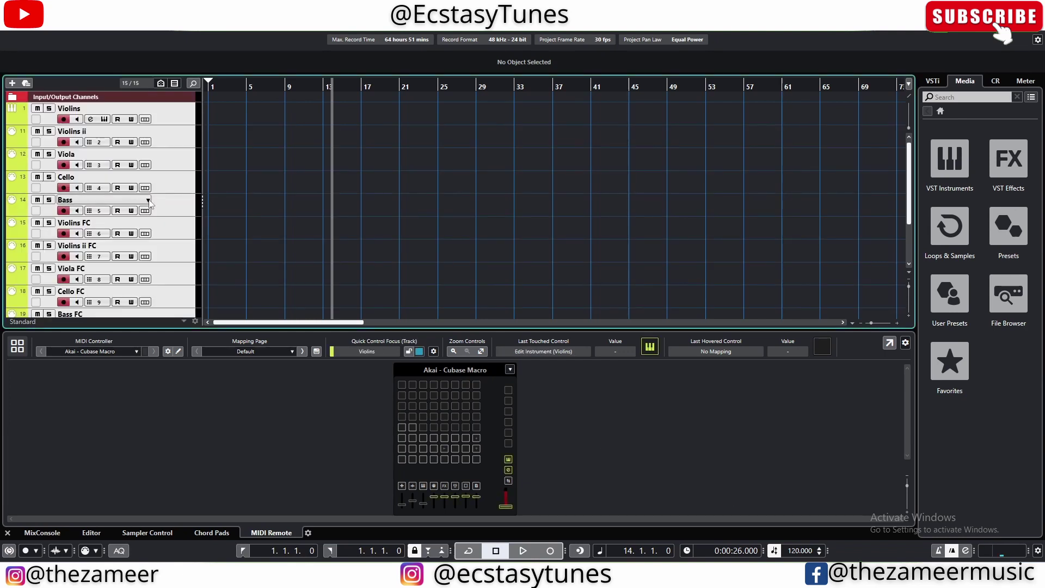
- Show the Inspector and expand the Violins track settings
{"action": "scroll", "coordinate": [167, 260], "scroll_direction": "down", "scroll_amount": 5}
{"action": "scroll", "coordinate": [167, 260], "scroll_direction": "up", "scroll_amount": 5}
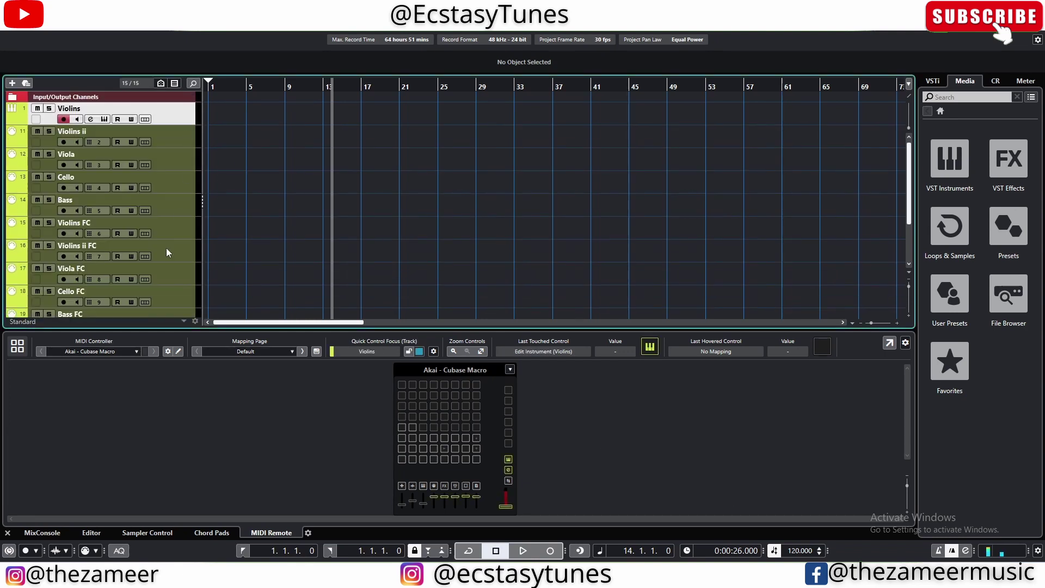
{"action": "key", "text": "alt+i"}
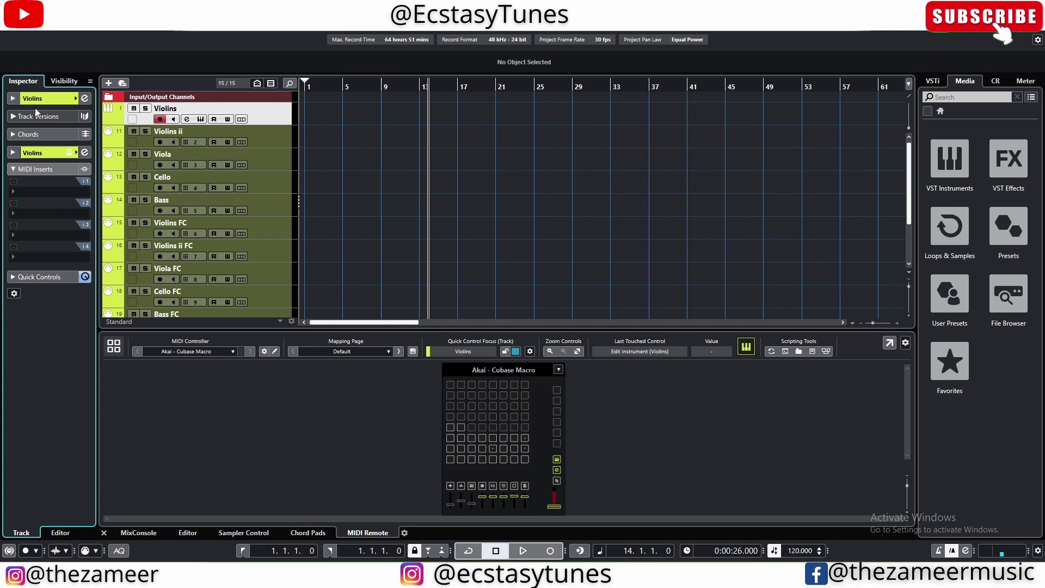
{"action": "left_click", "coordinate": [33, 103]}
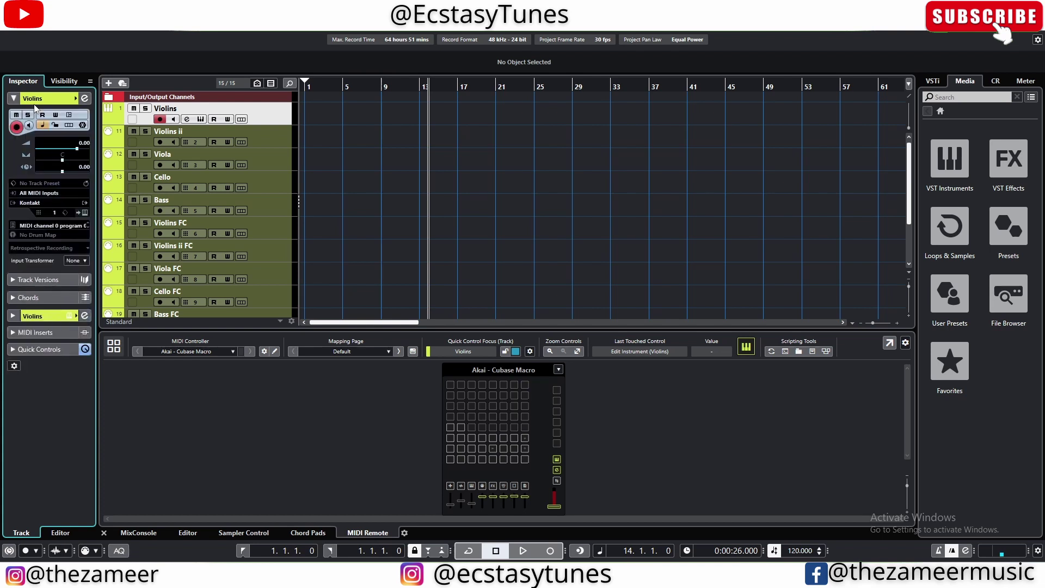
- Load MIDI Monitor into the Violins track's first MIDI insert slot and reposition its window
{"action": "left_click", "coordinate": [51, 331]}
{"action": "left_click", "coordinate": [43, 181]}
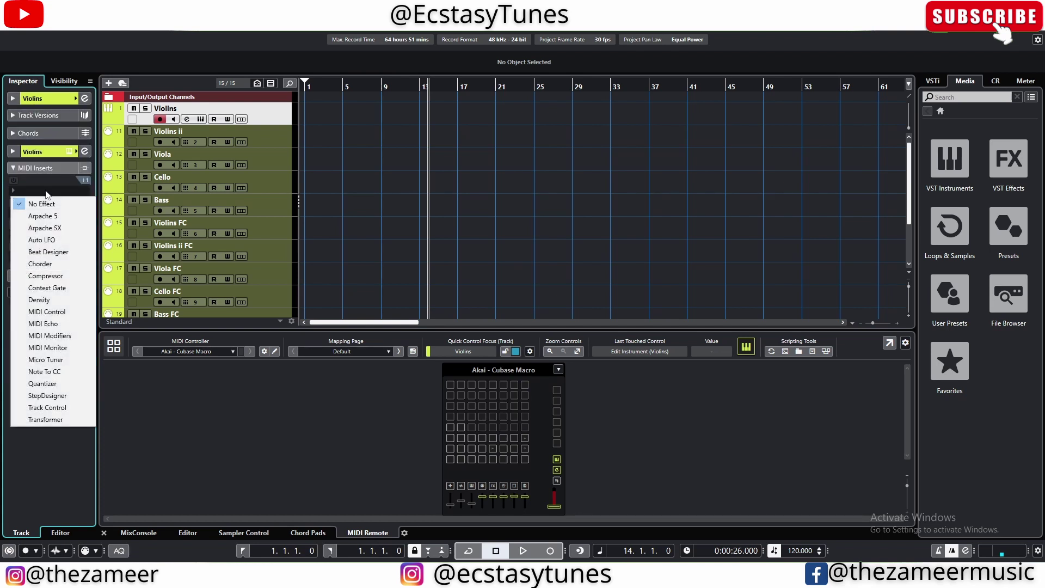
{"action": "left_click", "coordinate": [79, 349]}
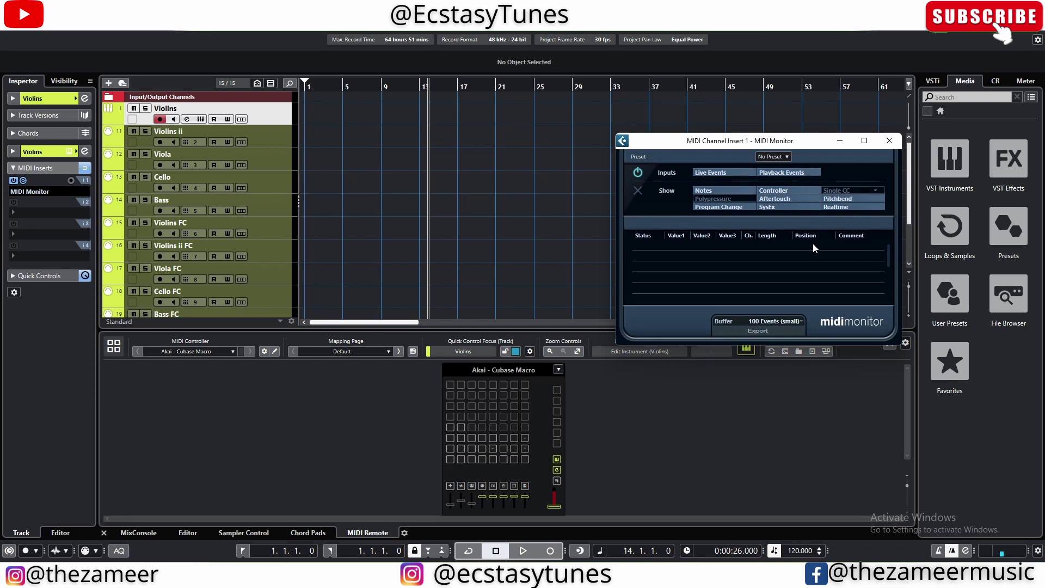
{"action": "left_click_drag", "start_coordinate": [790, 142], "coordinate": [723, 105]}
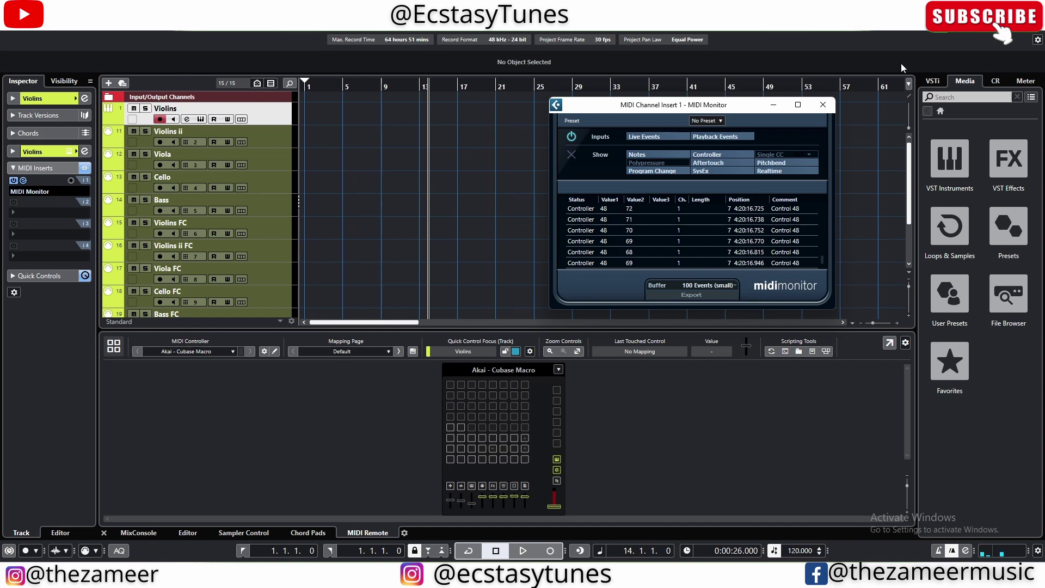
- Close MIDI Monitor, search 'cc' in the Mapping Assistant's Functions Browser, then close the assistant
{"action": "left_click", "coordinate": [823, 104]}
{"action": "left_click", "coordinate": [889, 343]}
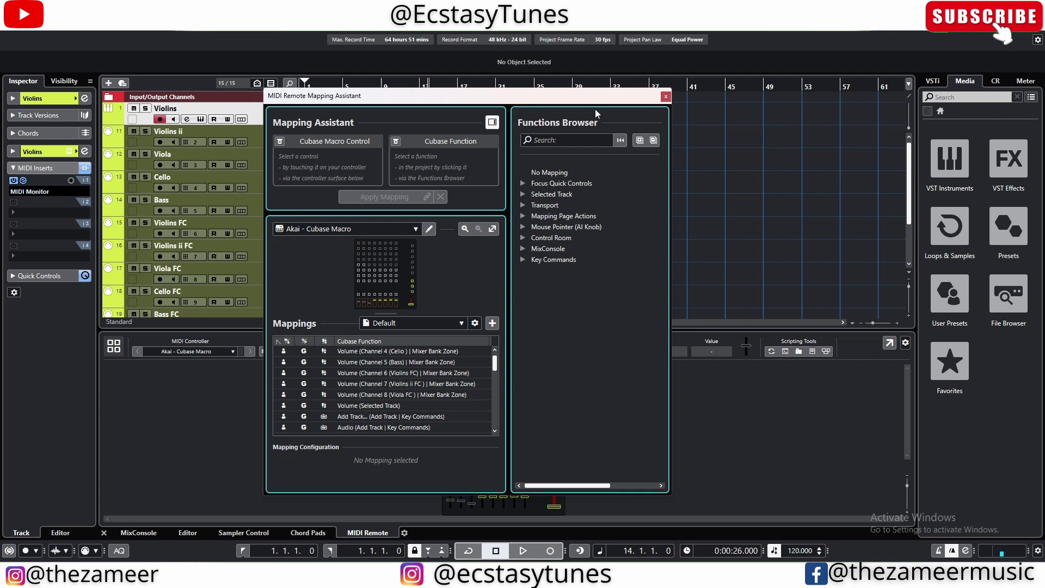
{"action": "left_click", "coordinate": [558, 140]}
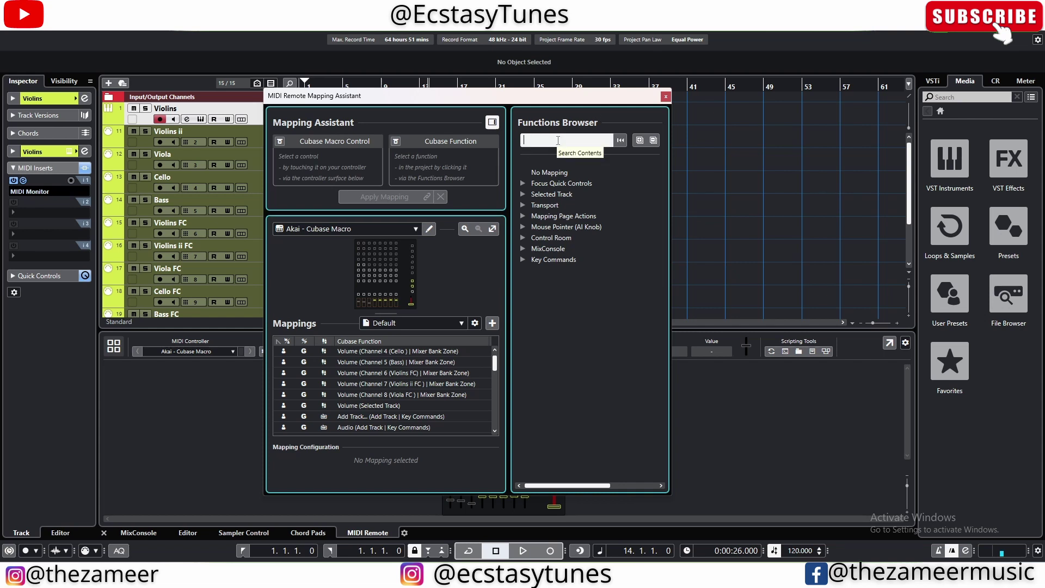
{"action": "type", "text": "cc"}
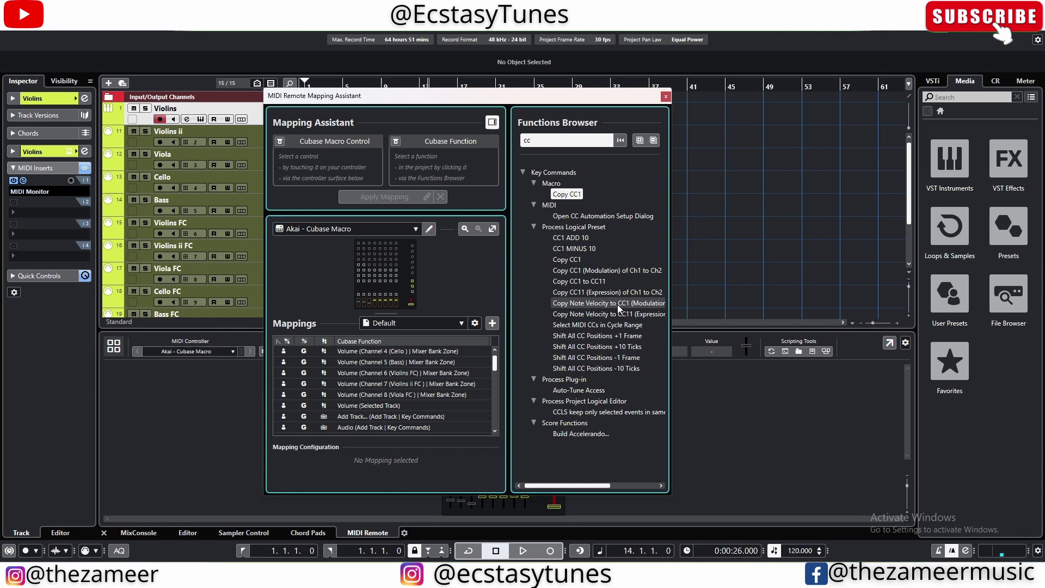
{"action": "key", "text": "Escape"}
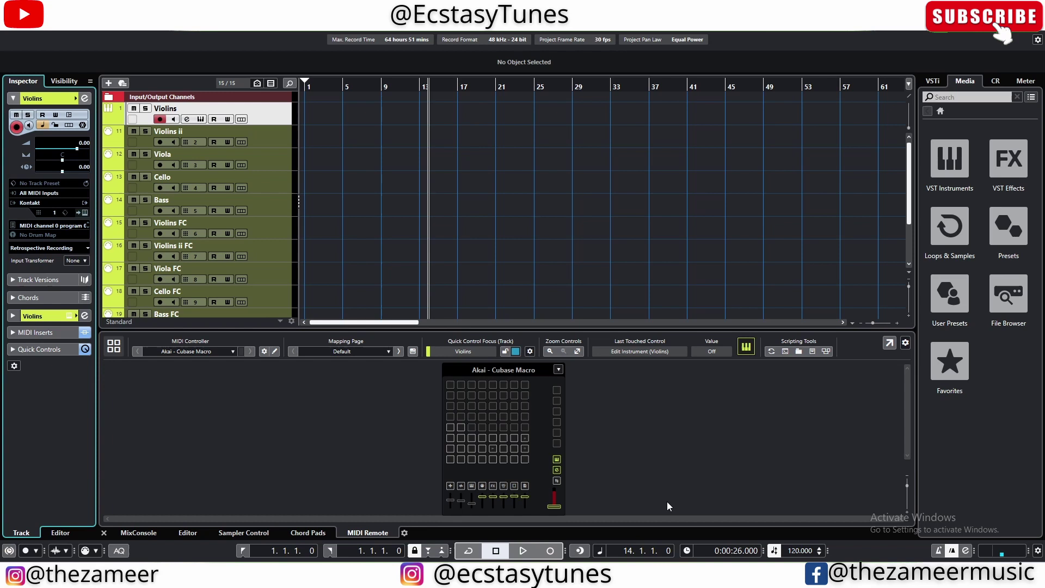
- Select the Violins ii track in the track list
{"action": "left_click", "coordinate": [289, 119]}
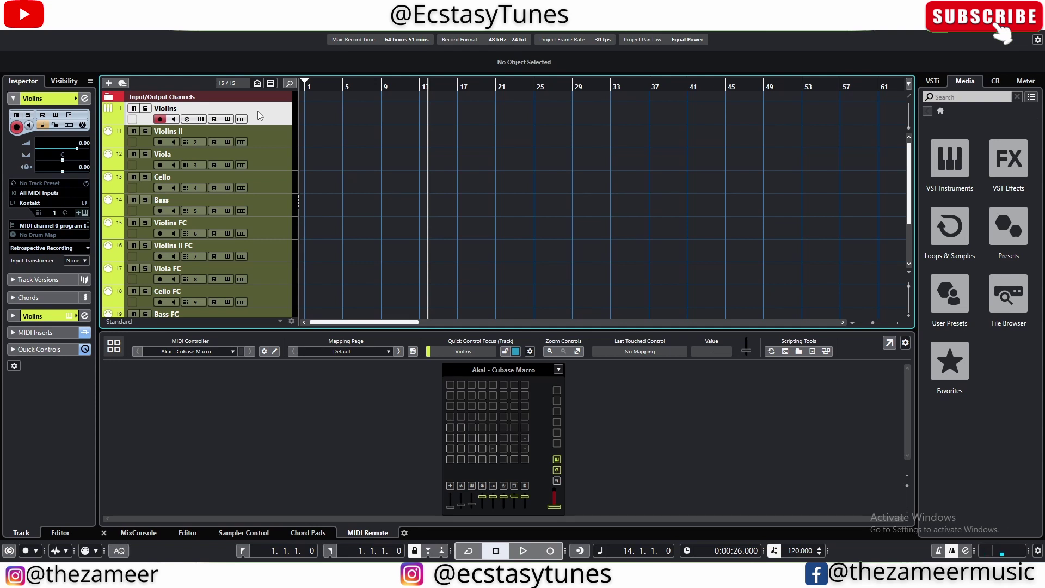
{"action": "left_click", "coordinate": [273, 140]}
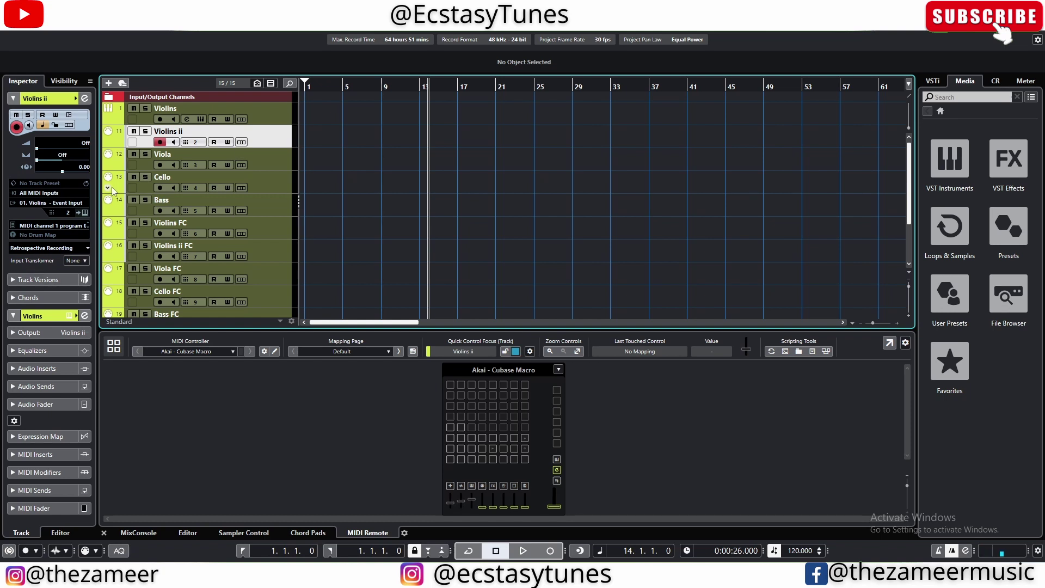
- Set Violins ii's input transformer to Project and open the Project Input Transformer window
{"action": "left_click", "coordinate": [77, 261]}
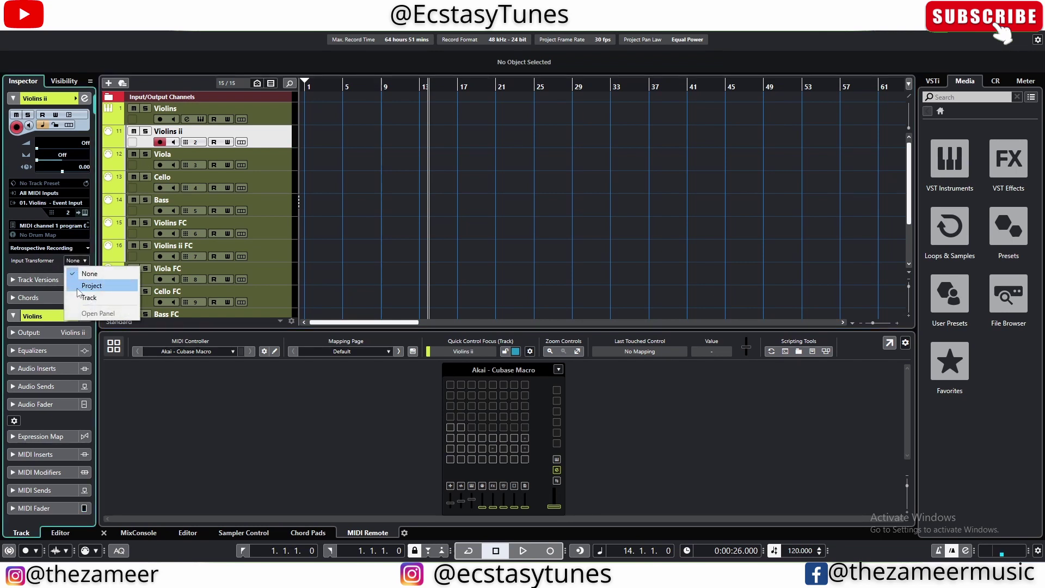
{"action": "left_click", "coordinate": [82, 287]}
{"action": "left_click", "coordinate": [393, 238]}
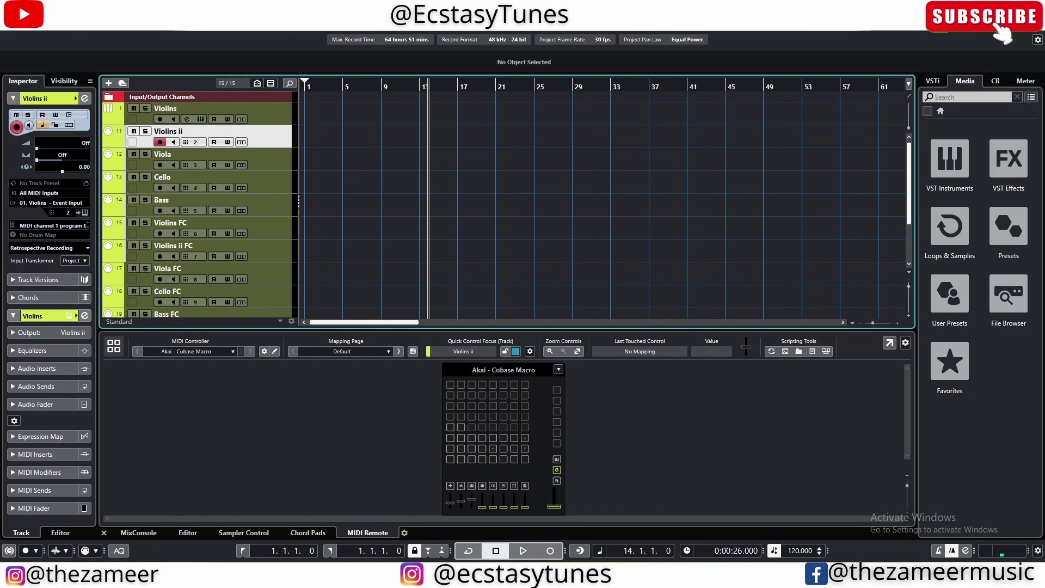
{"action": "left_click", "coordinate": [65, 11]}
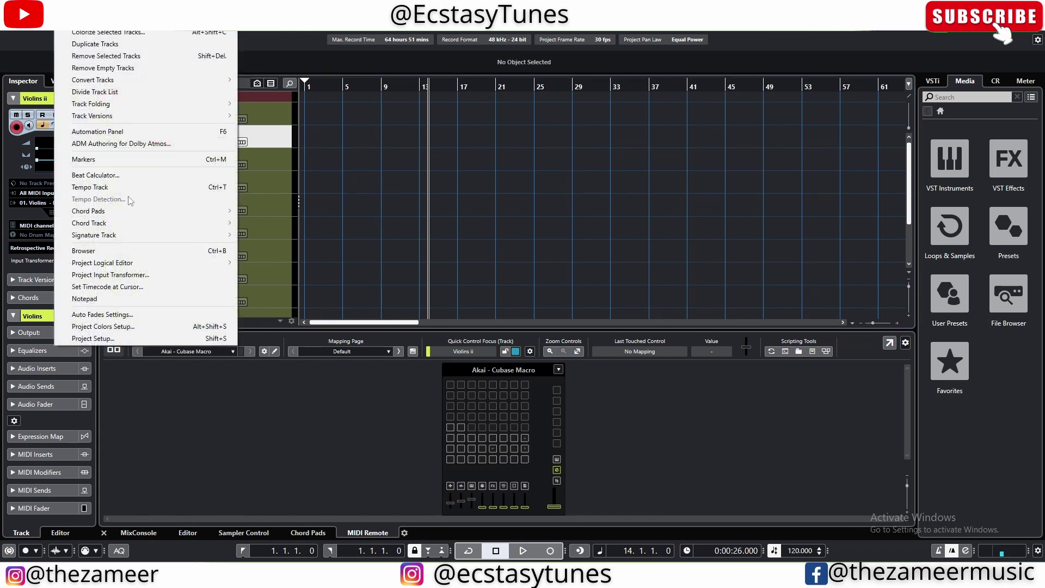
{"action": "left_click", "coordinate": [123, 277]}
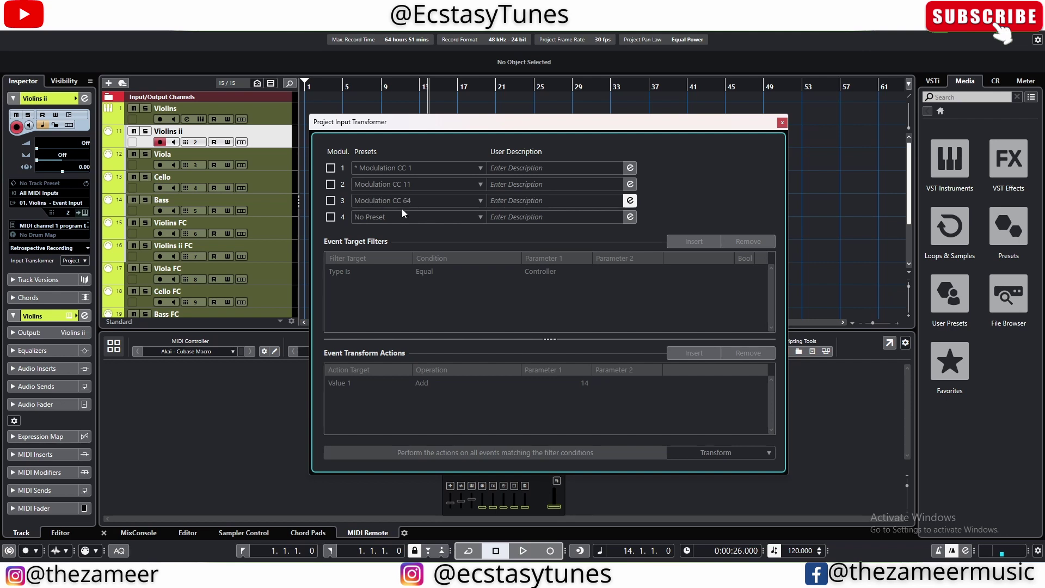
{"action": "left_click_drag", "start_coordinate": [479, 121], "coordinate": [319, 159]}
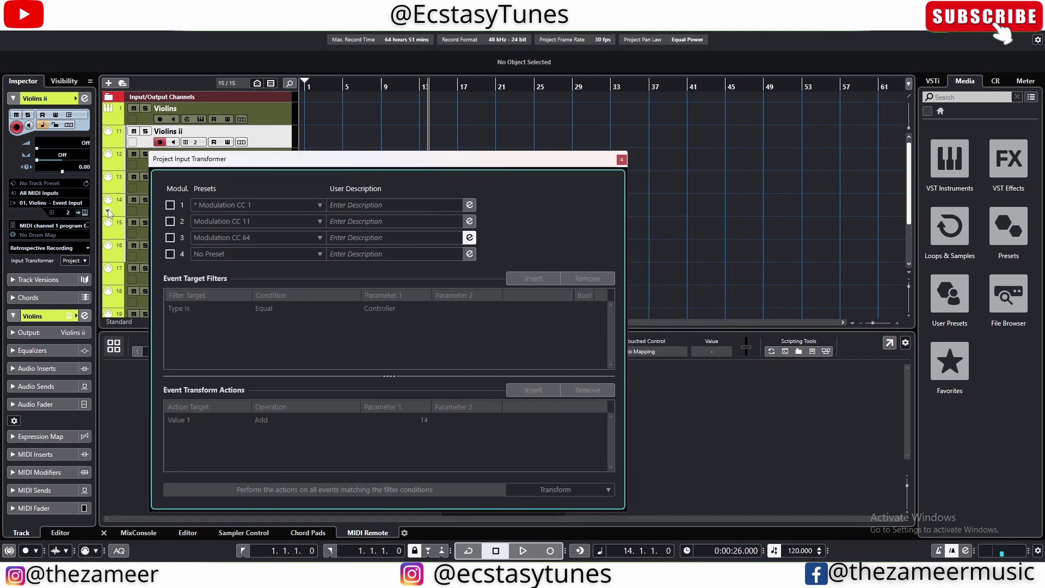
- Select the Violins track and open its MIDI Monitor from the MIDI Inserts
{"action": "left_click", "coordinate": [276, 115]}
{"action": "left_click", "coordinate": [55, 332]}
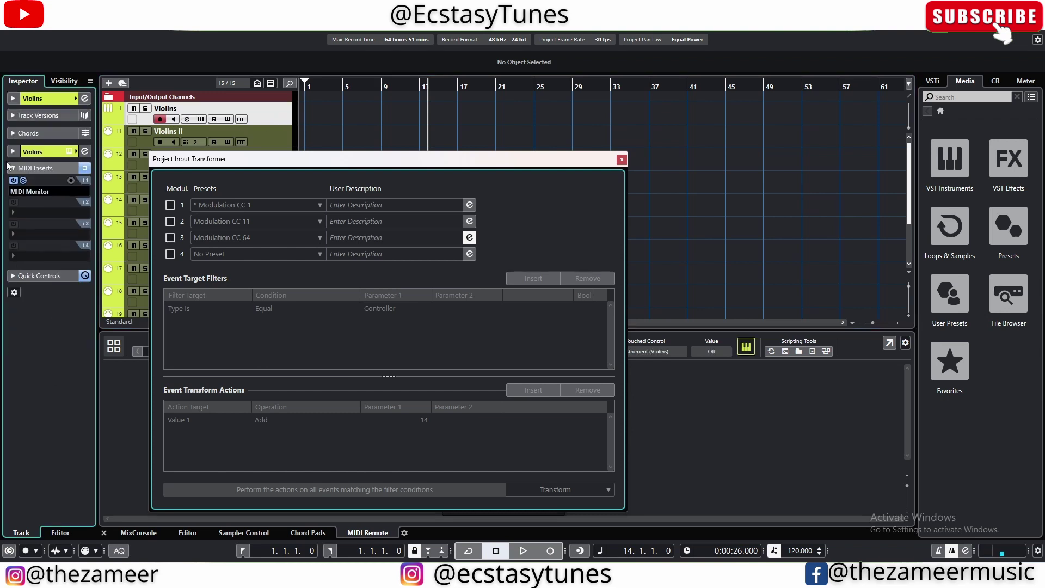
{"action": "left_click", "coordinate": [22, 180]}
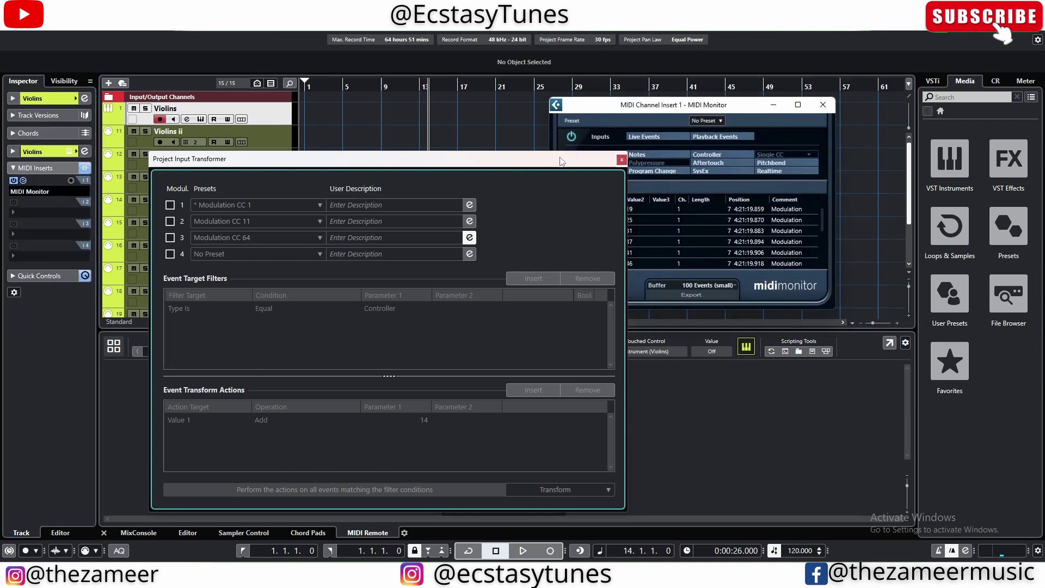
- Position the transformer beside the monitor, toggle module 1, and view its Subtract 47 transform
{"action": "left_click_drag", "start_coordinate": [558, 163], "coordinate": [455, 126]}
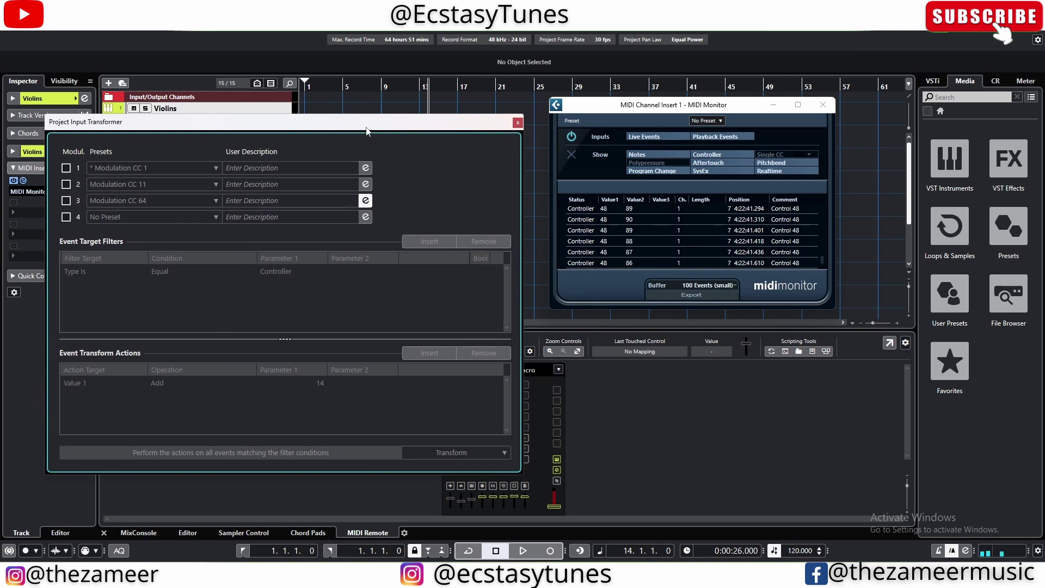
{"action": "left_click_drag", "start_coordinate": [368, 123], "coordinate": [321, 62]}
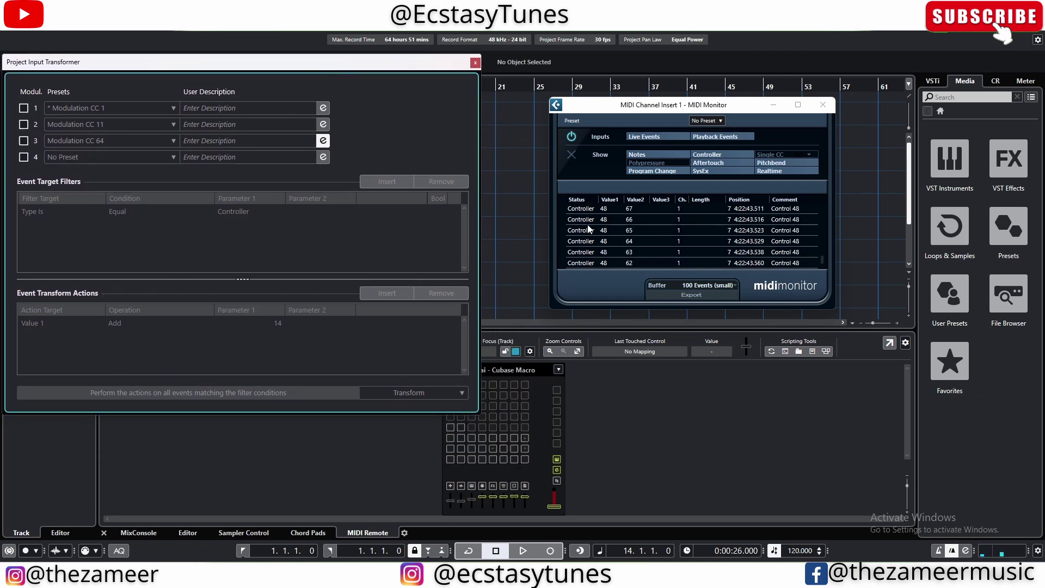
{"action": "left_click_drag", "start_coordinate": [210, 66], "coordinate": [263, 70]}
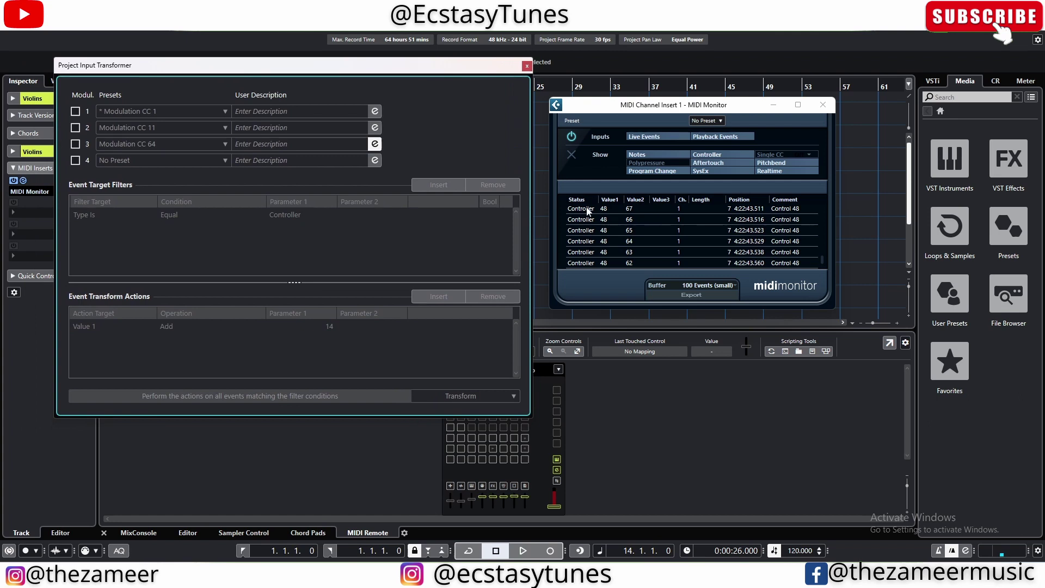
{"action": "left_click", "coordinate": [78, 114]}
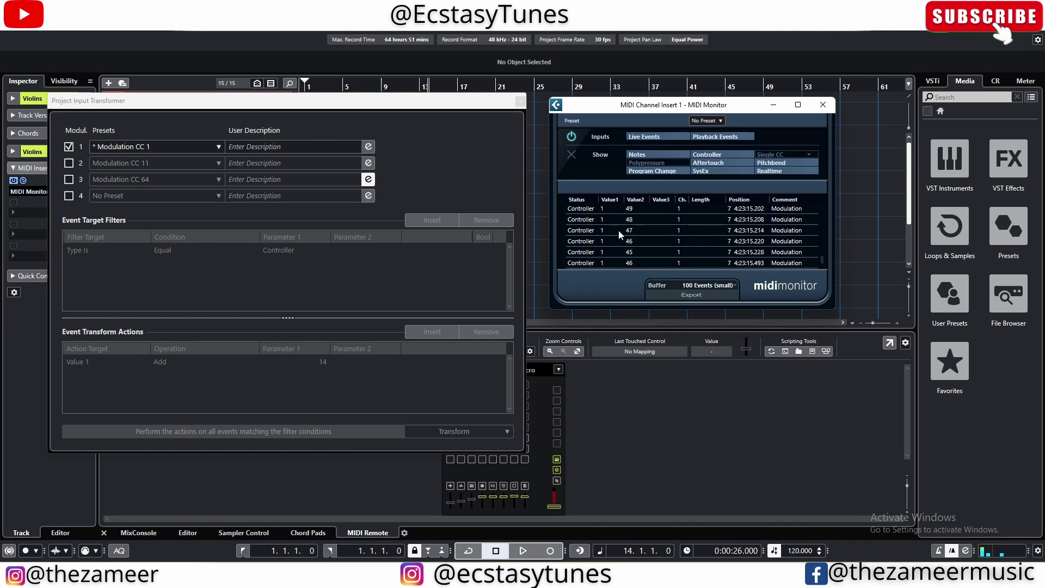
{"action": "left_click", "coordinate": [69, 146]}
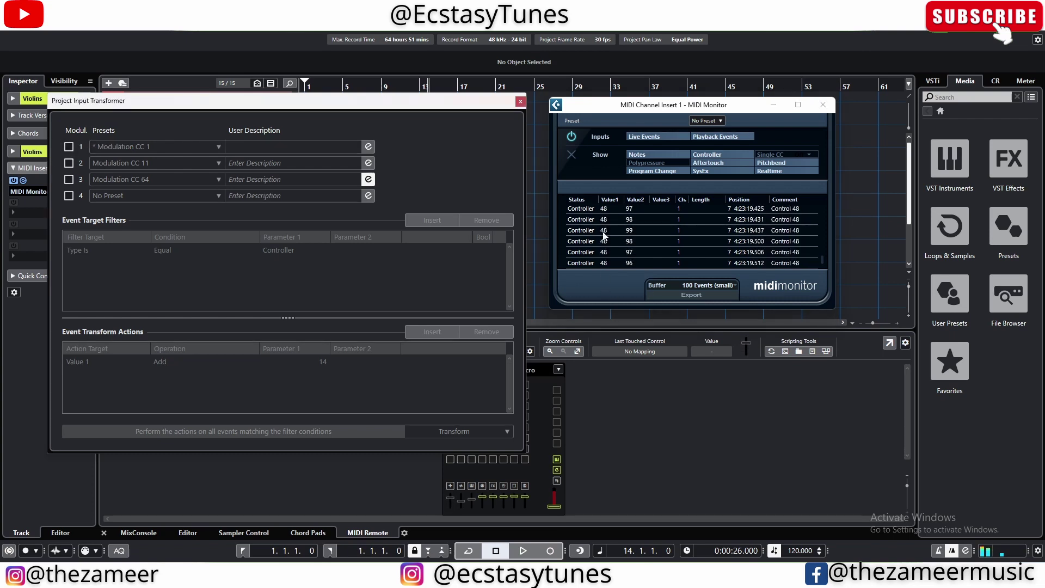
{"action": "left_click", "coordinate": [68, 146]}
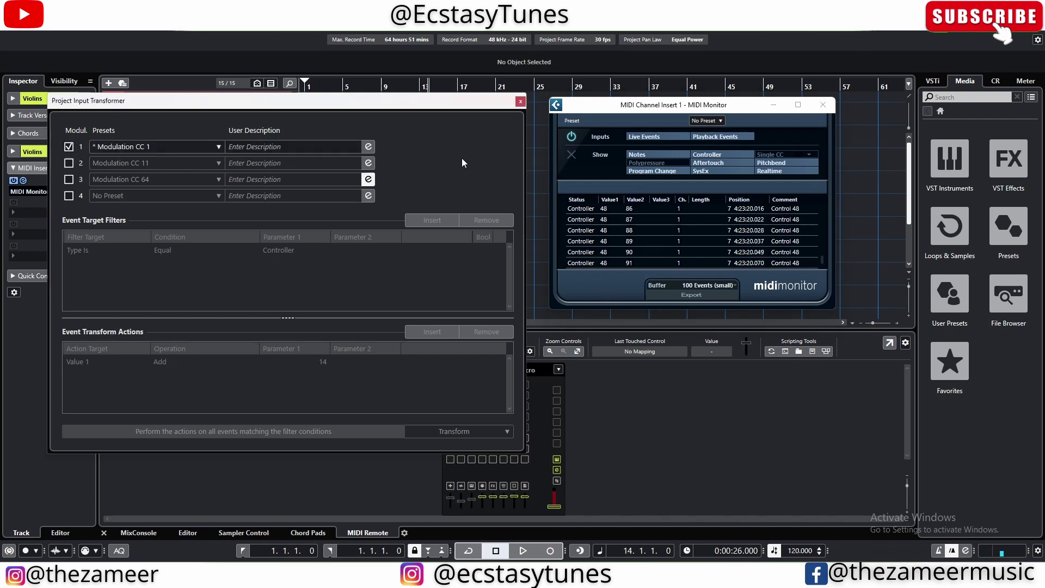
{"action": "left_click", "coordinate": [369, 146]}
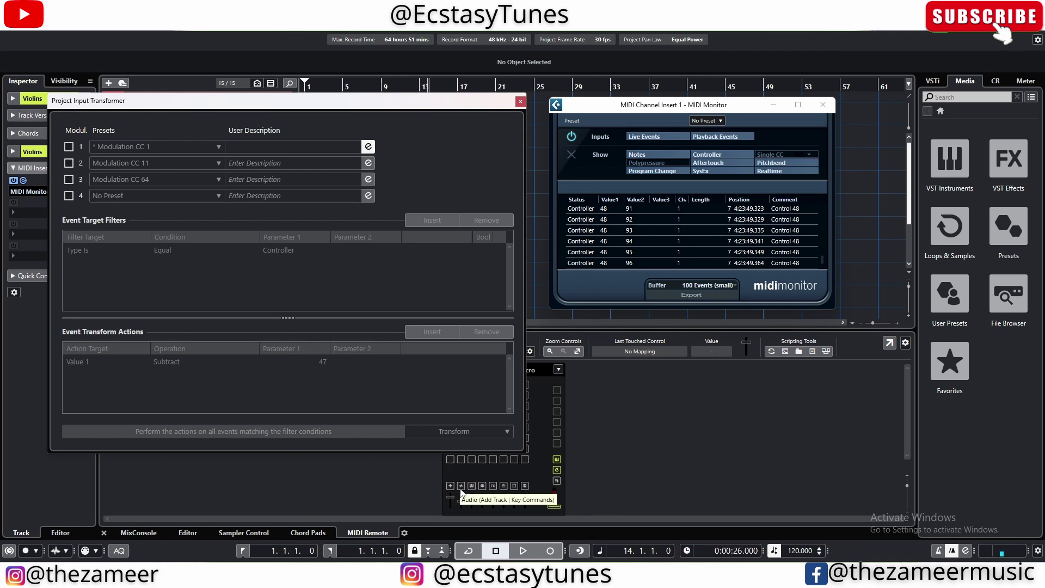
- Toggle module 2 to compare raw CC49 with Expression, view its Subtract 38, then enable module 3
{"action": "left_click", "coordinate": [69, 147]}
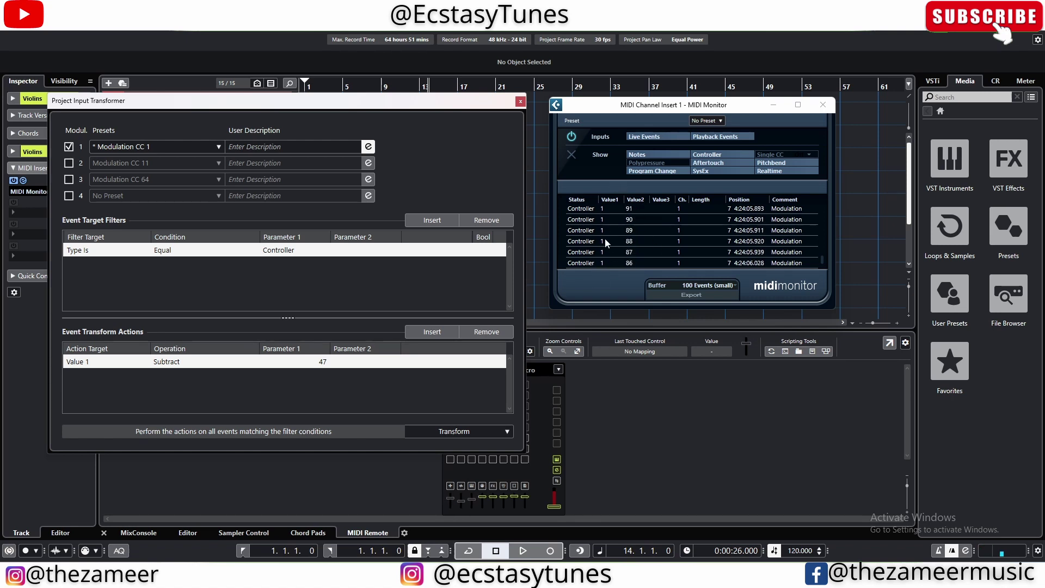
{"action": "left_click", "coordinate": [77, 166]}
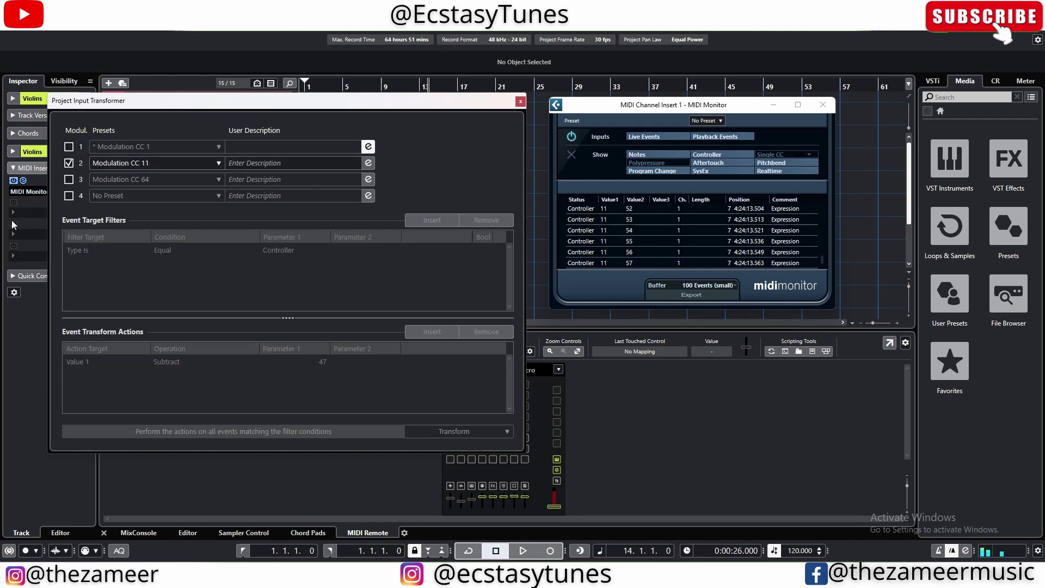
{"action": "left_click", "coordinate": [68, 163]}
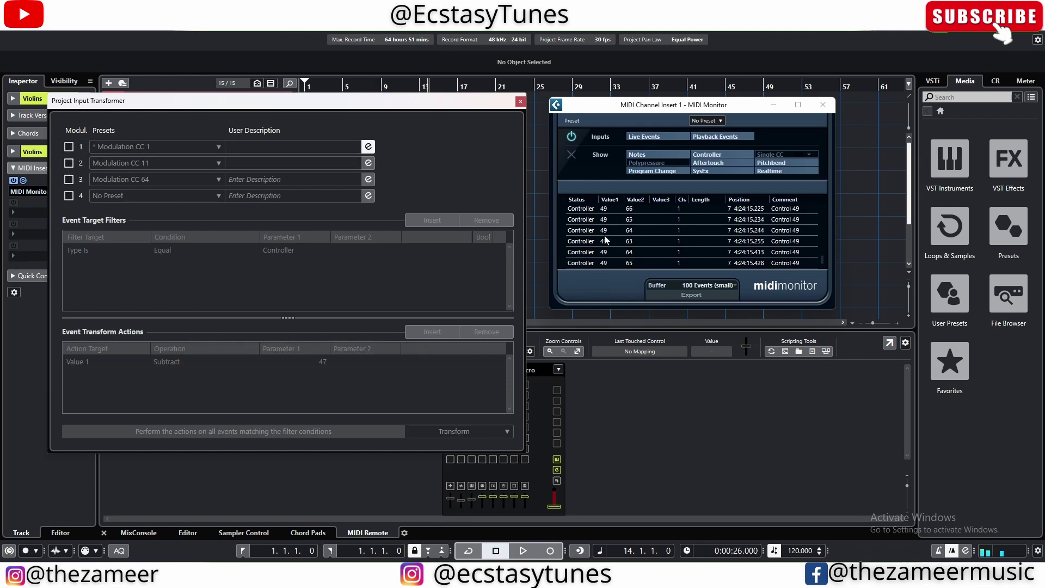
{"action": "left_click", "coordinate": [69, 163]}
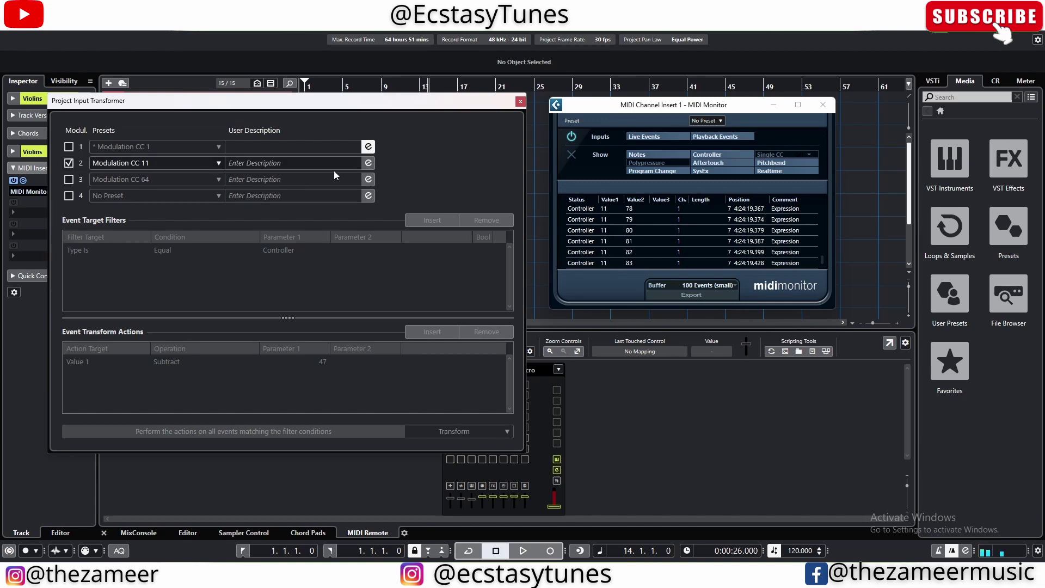
{"action": "left_click", "coordinate": [369, 162]}
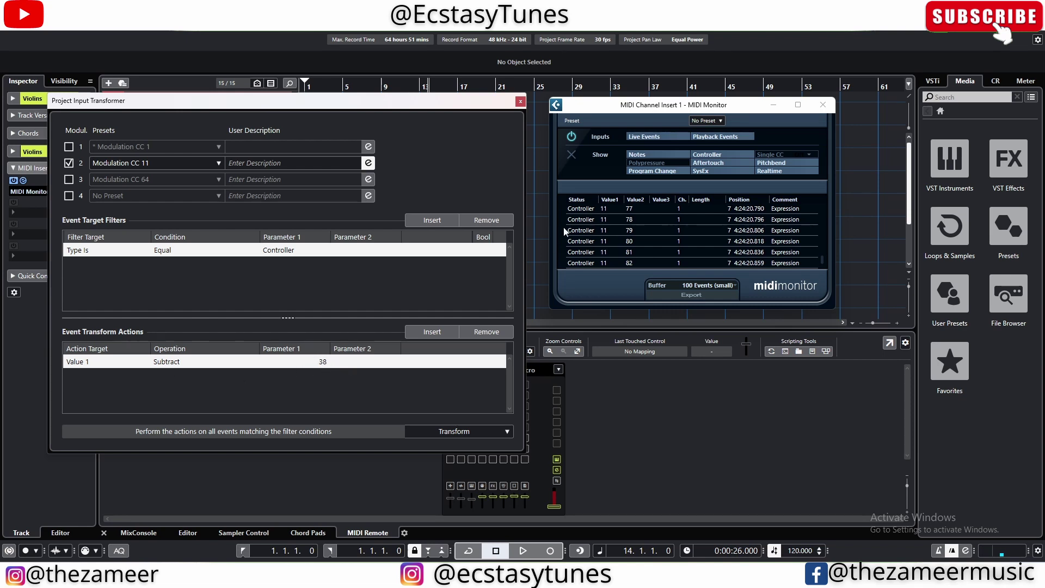
{"action": "left_click", "coordinate": [70, 180]}
- Turn off module 2, view module 3's Add 14, and toggle it to compare CC50 with Sustain
{"action": "left_click", "coordinate": [69, 163]}
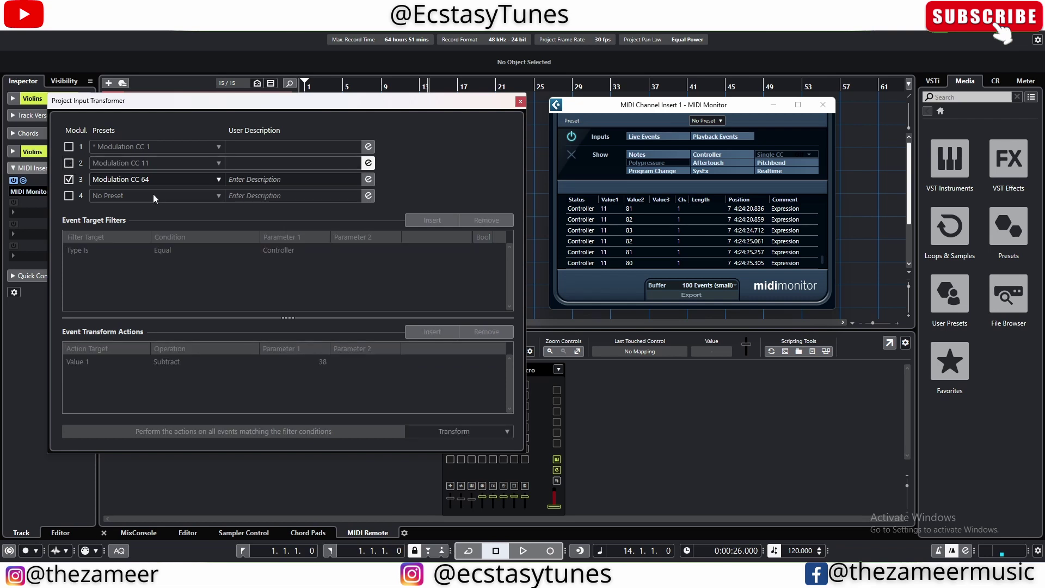
{"action": "left_click", "coordinate": [369, 180]}
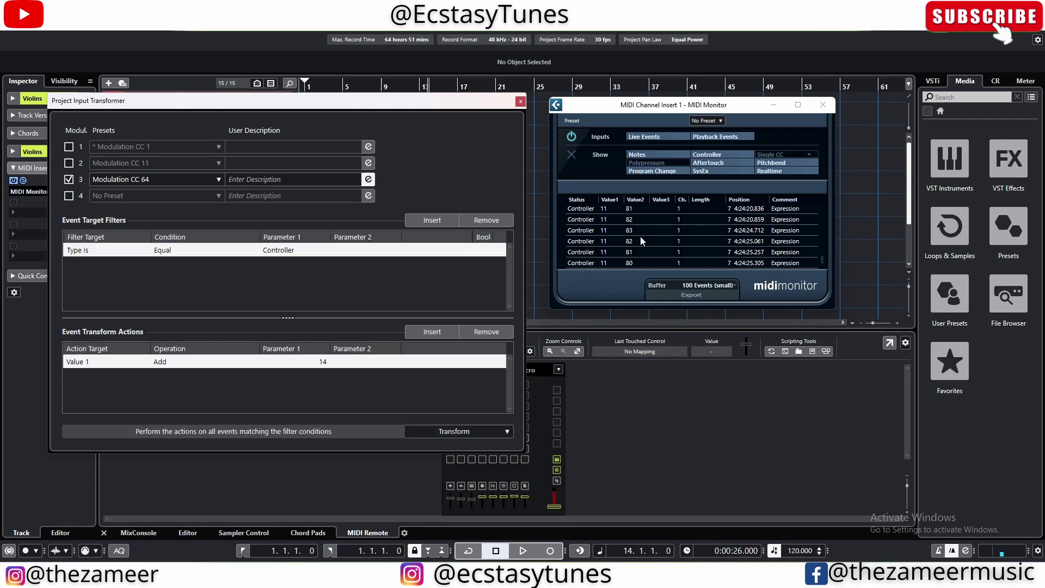
{"action": "left_click", "coordinate": [68, 179]}
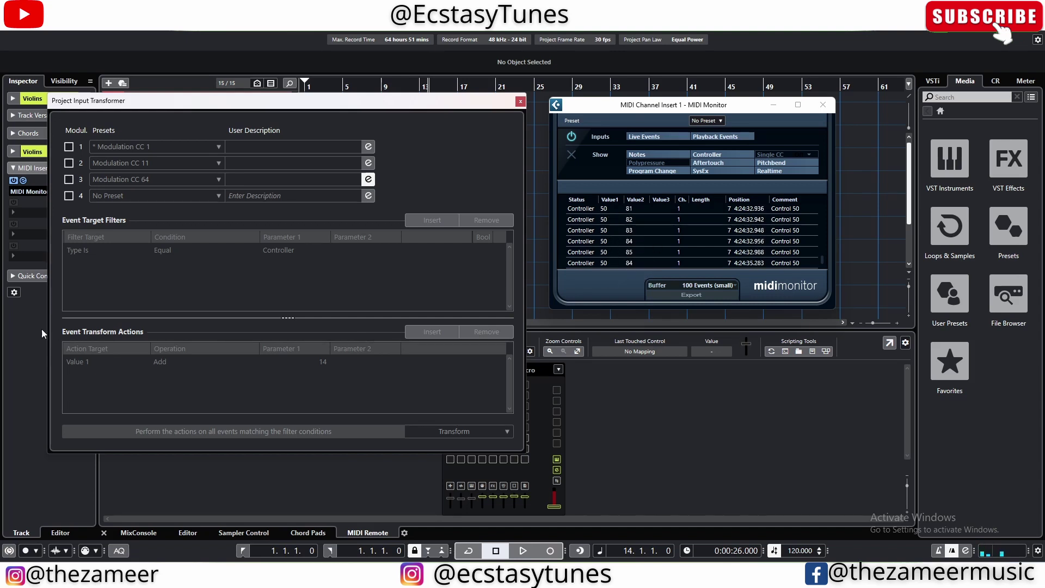
{"action": "left_click", "coordinate": [69, 180]}
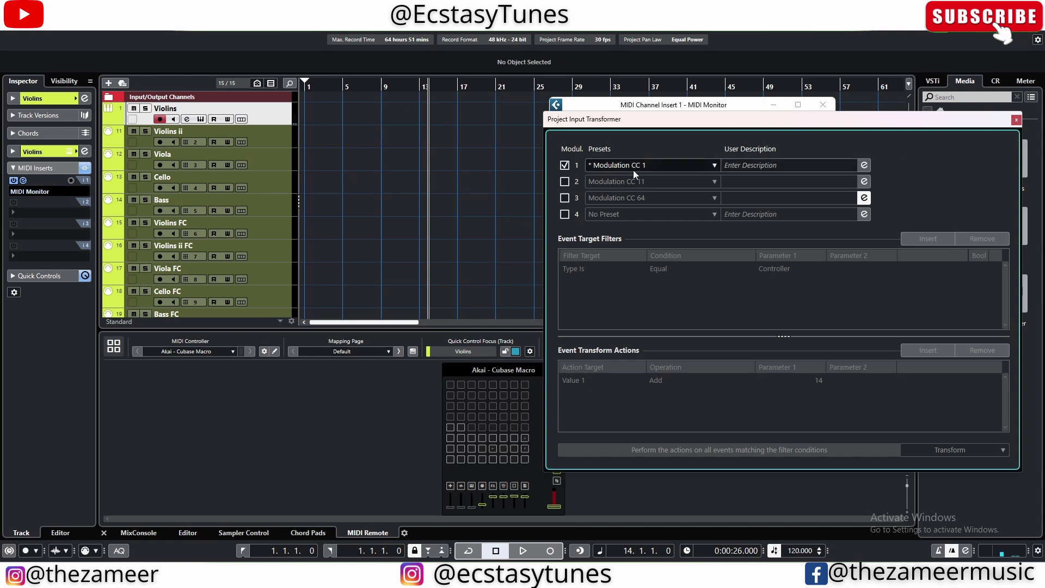
- Turn on module 2 and toggle module 1, leaving only the Modulation CC 1 module enabled
{"action": "left_click", "coordinate": [565, 180]}
{"action": "left_click", "coordinate": [567, 167]}
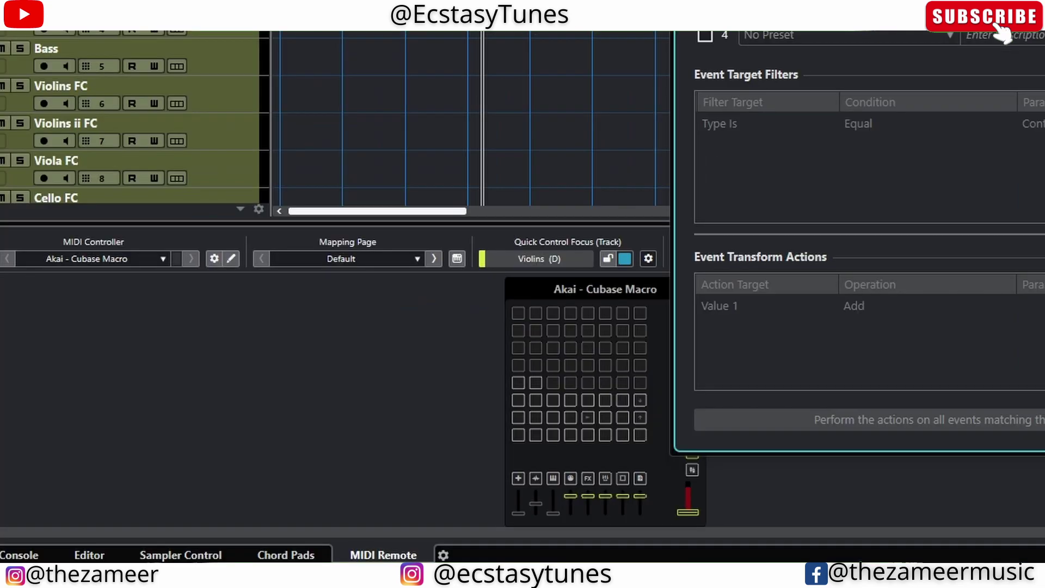